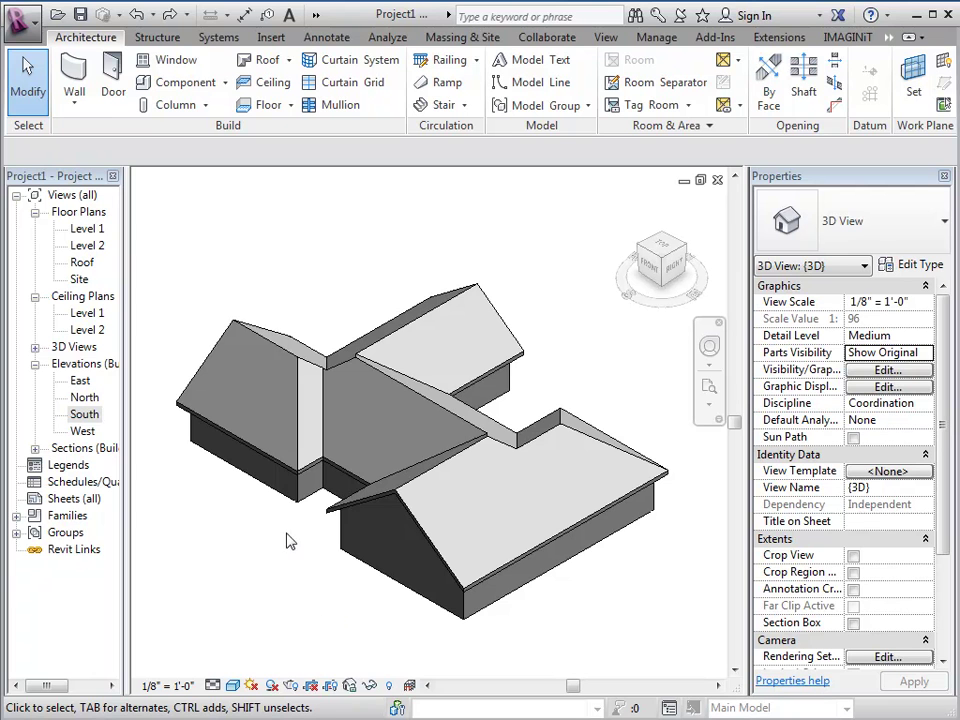
# - Select the main roof and paste its copy Aligned to Same Place
pyautogui.click(318, 512)
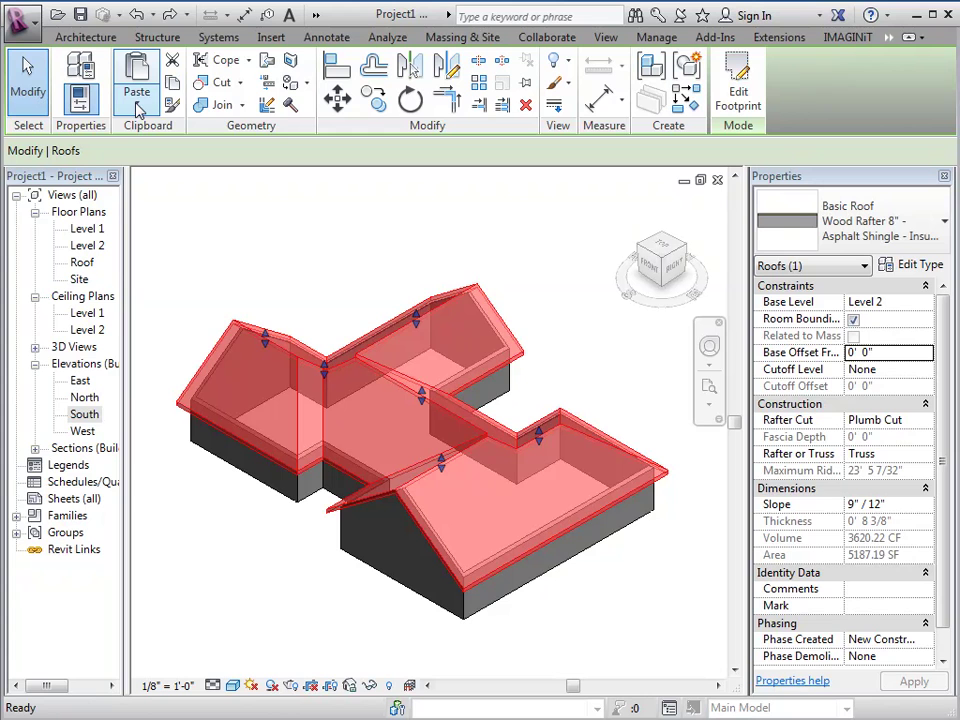
pyautogui.click(138, 112)
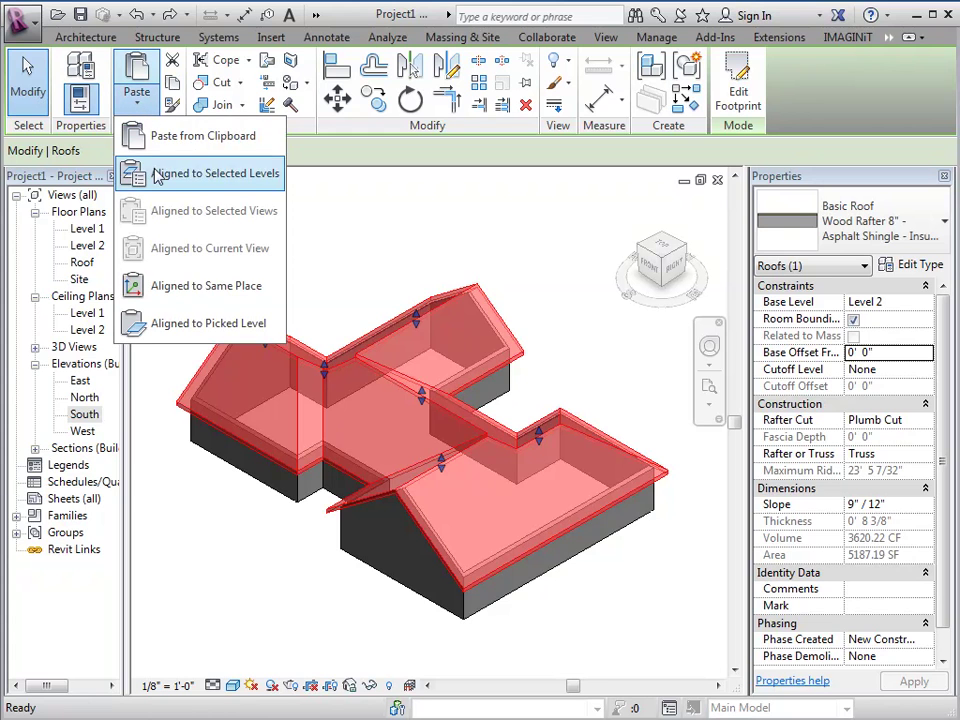
pyautogui.click(200, 287)
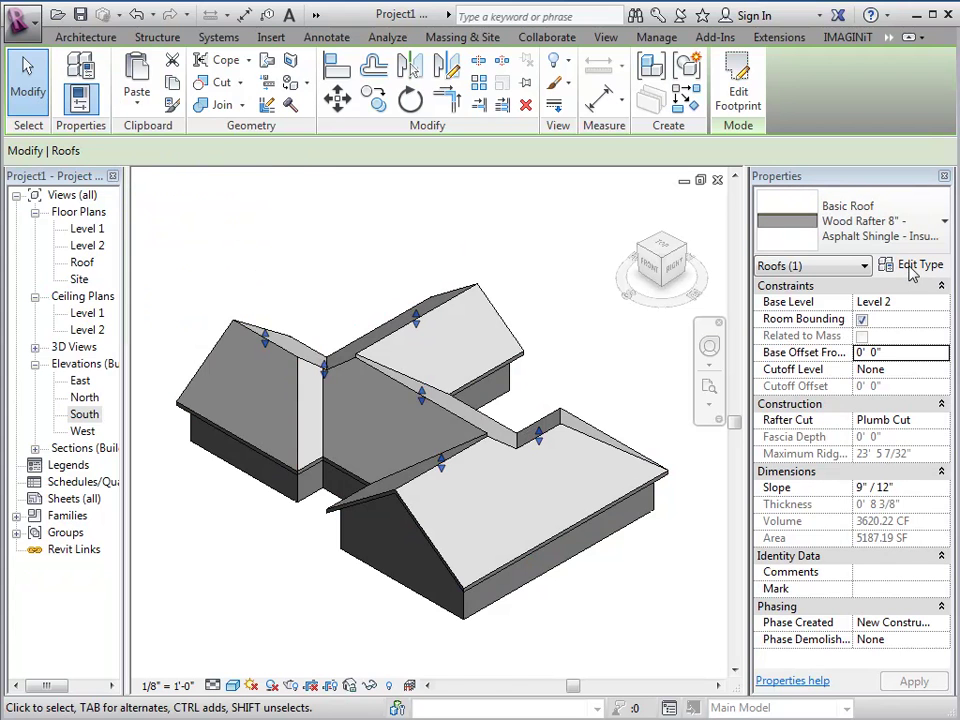
# - Duplicate the pasted roof's type as a new type named 'Soffit'
pyautogui.click(911, 270)
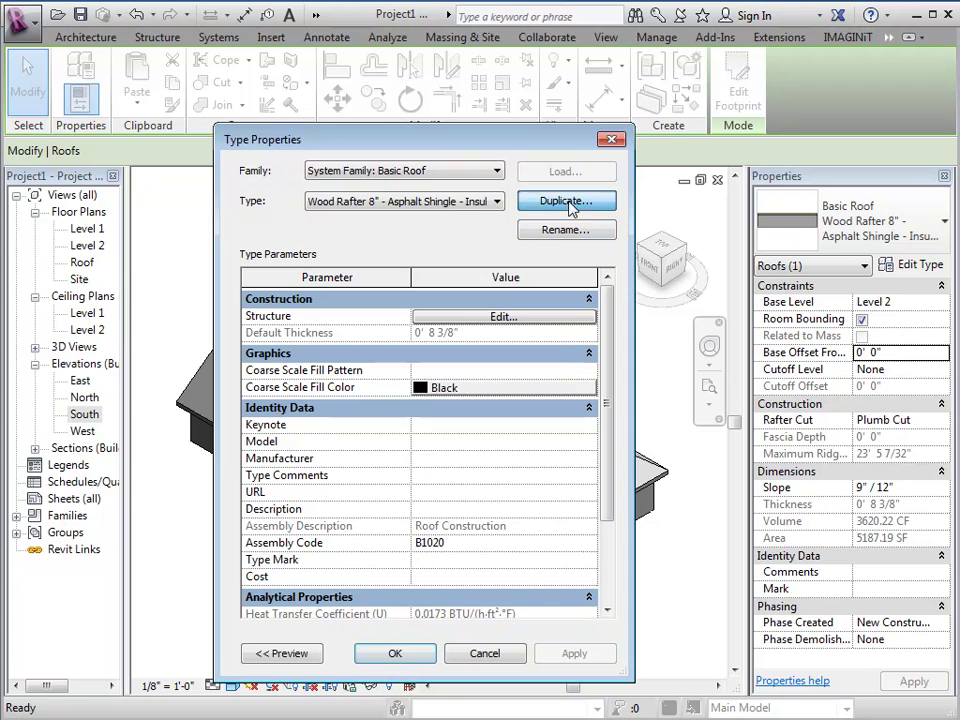
pyautogui.click(566, 201)
pyautogui.write('S')
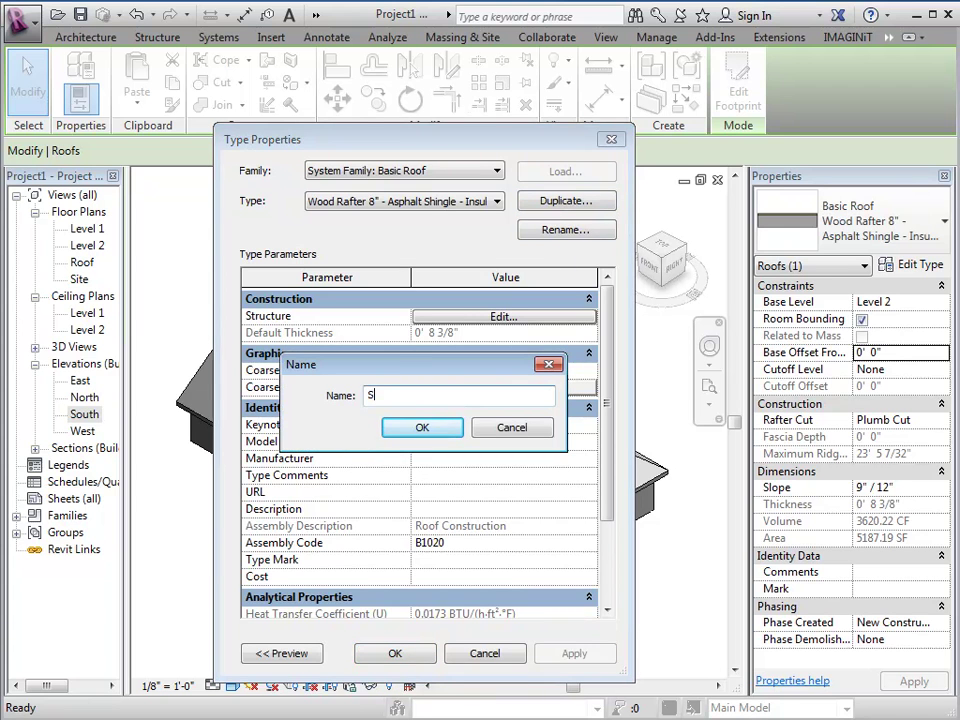
pyautogui.write('offit')
pyautogui.press('Return')
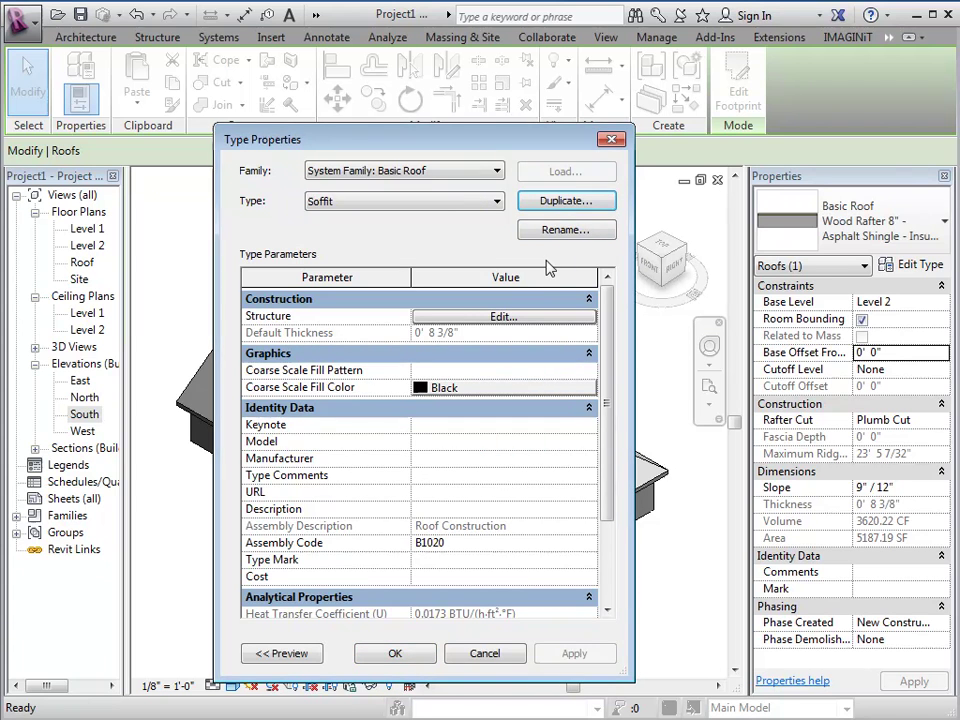
# - Remove the asphalt shingle and structure layers, leaving one 1/2" plywood layer, and apply the type
pyautogui.click(510, 317)
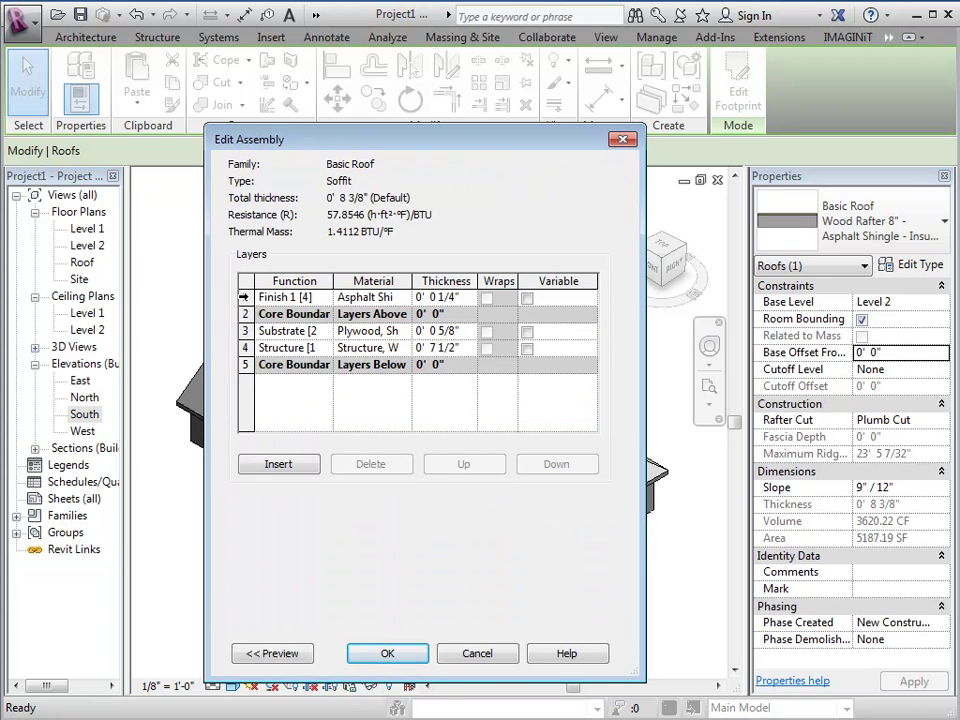
pyautogui.click(243, 297)
pyautogui.click(362, 464)
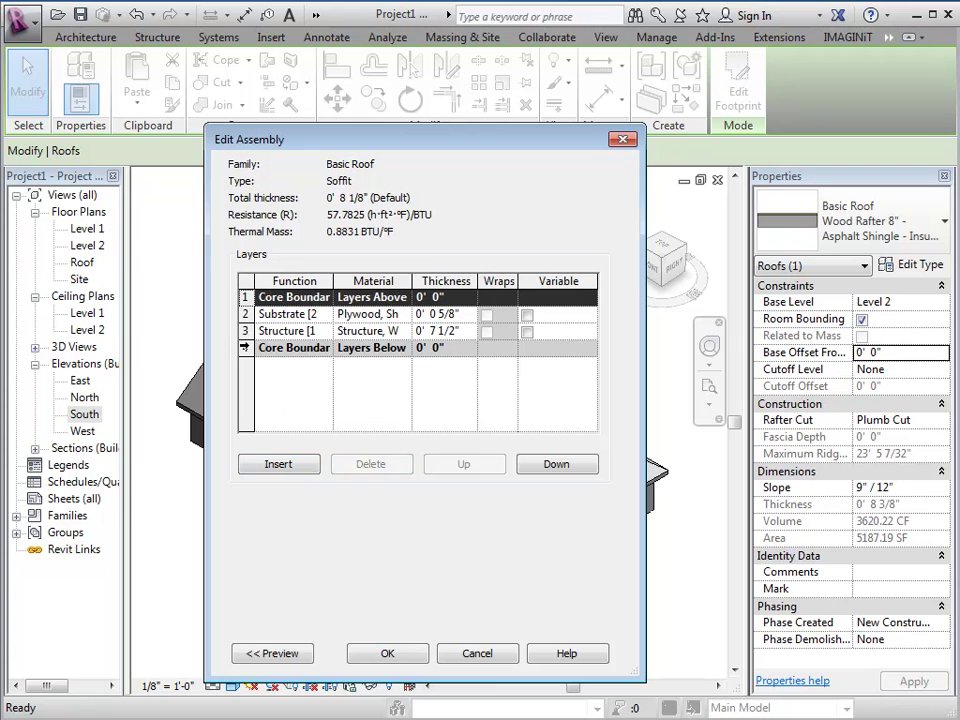
pyautogui.click(245, 331)
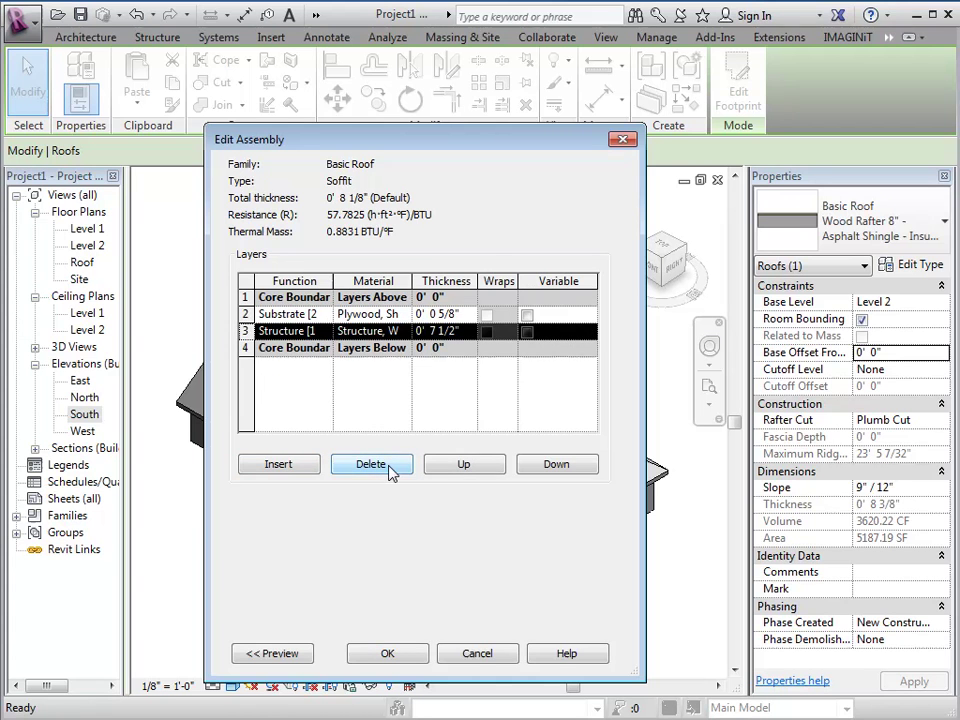
pyautogui.click(390, 466)
pyautogui.click(458, 316)
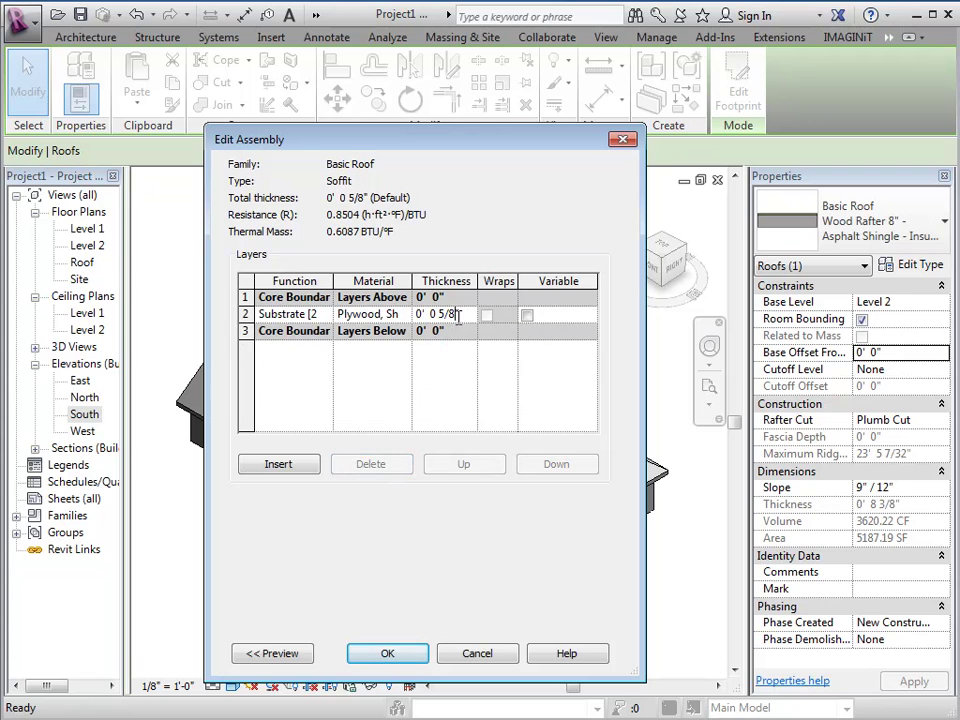
pyautogui.moveTo(458, 316); pyautogui.dragTo(451, 318)
pyautogui.write('1')
pyautogui.click(390, 654)
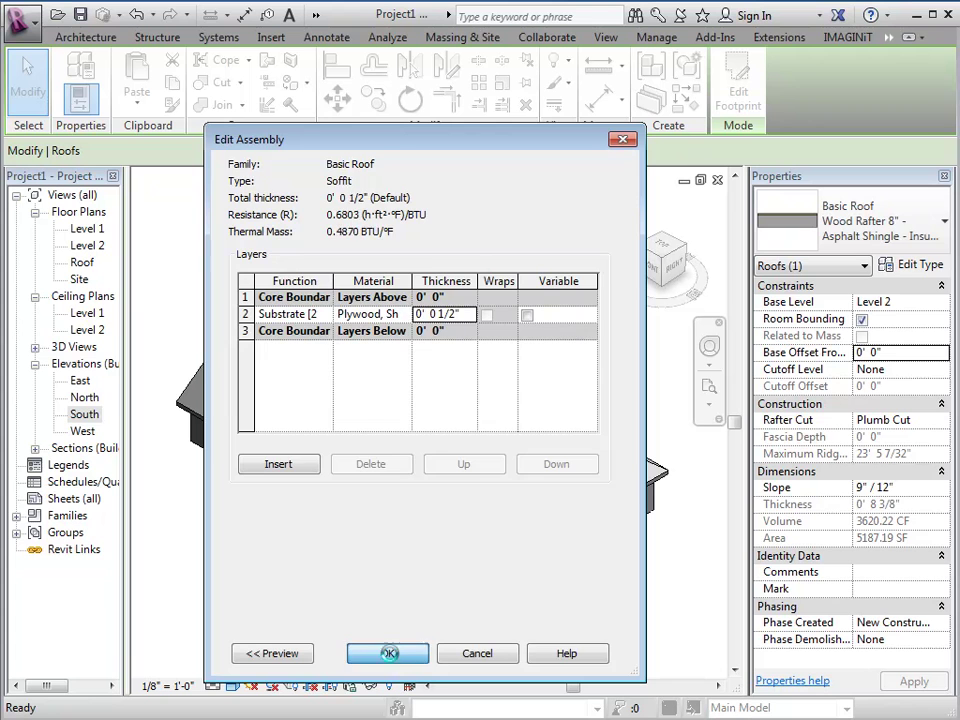
pyautogui.click(396, 655)
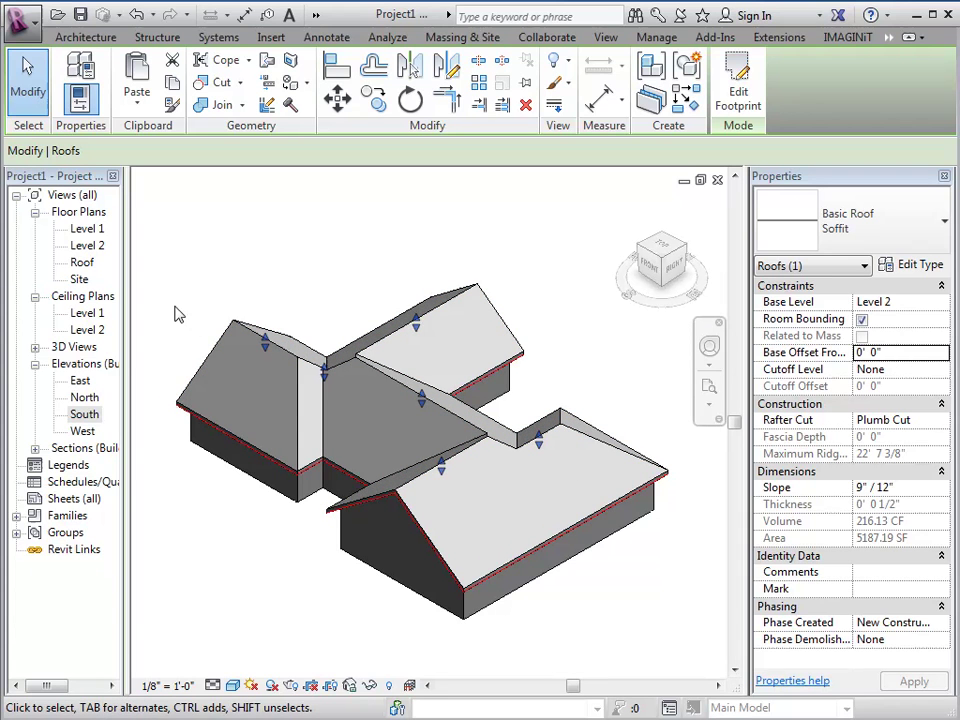
# - Open the South elevation with Thin Lines turned on
pyautogui.doubleClick(84, 415)
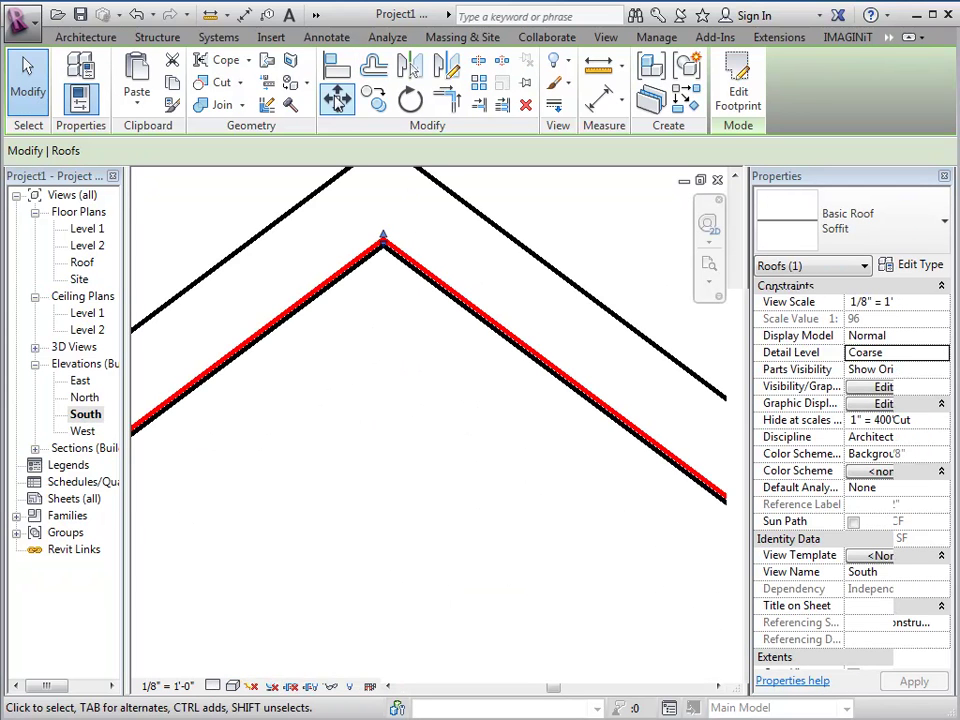
pyautogui.click(315, 15)
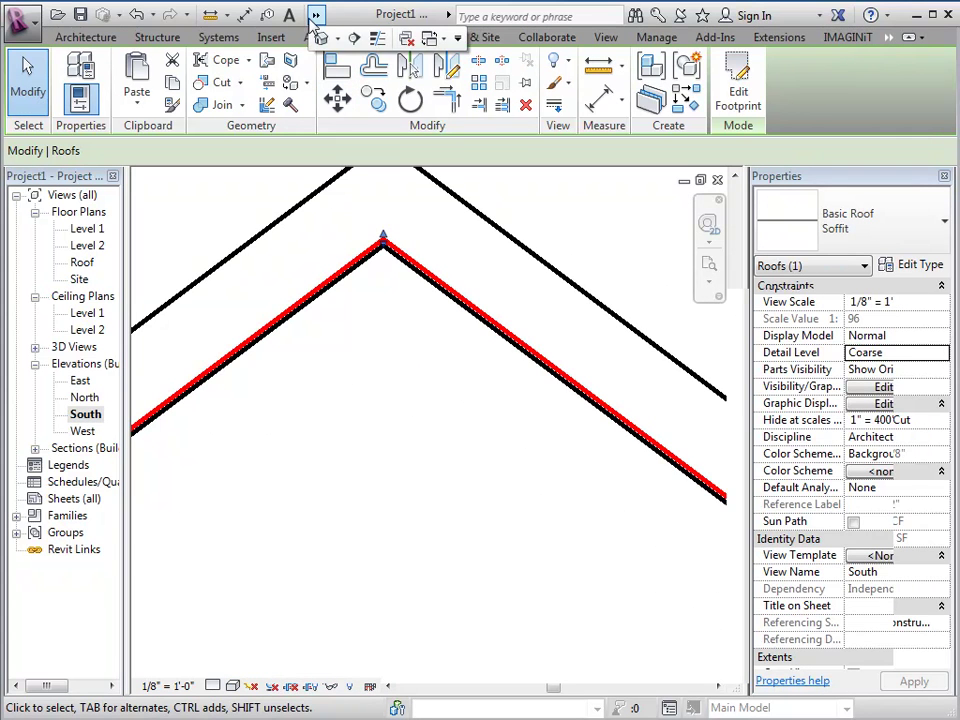
pyautogui.click(401, 36)
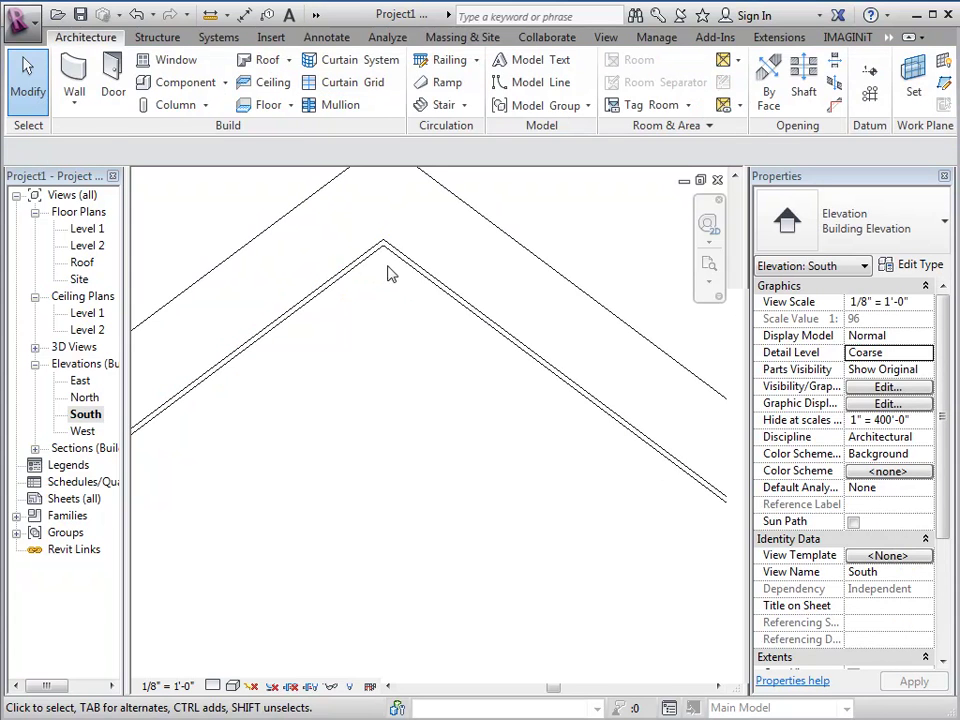
# - Start moving the soffit roof from its ridge point, then cancel and deselect it
pyautogui.click(381, 252)
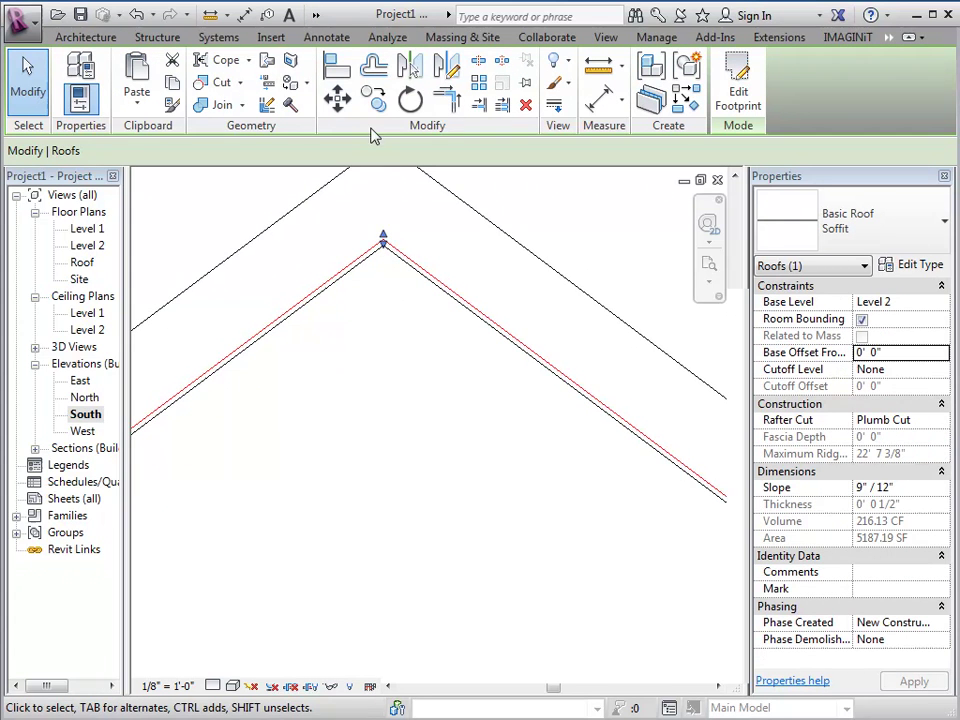
pyautogui.click(337, 97)
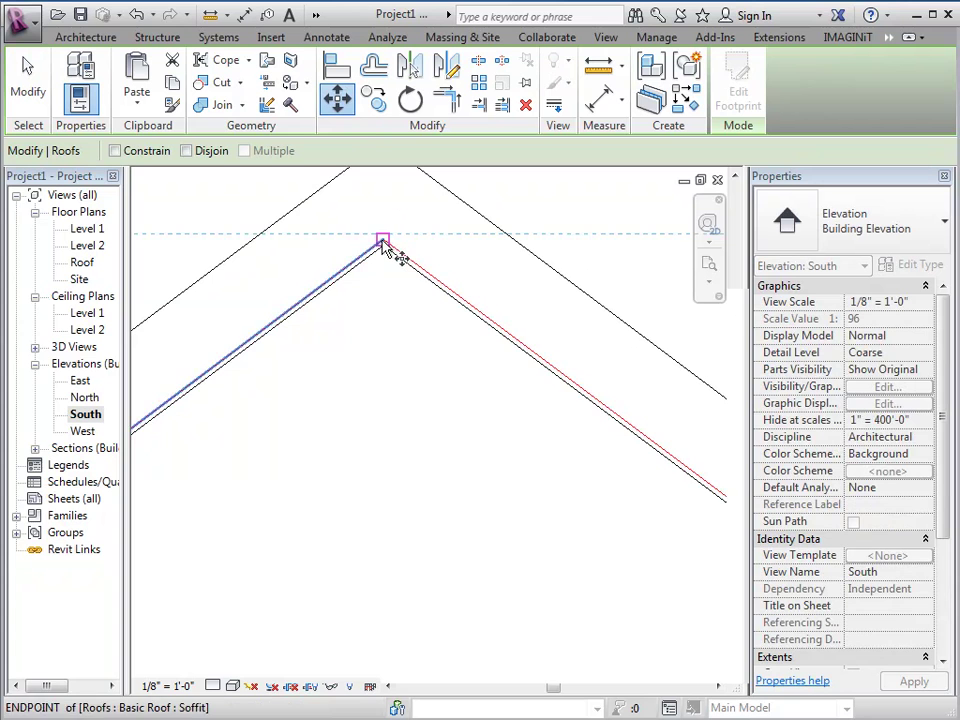
pyautogui.click(381, 243)
pyautogui.press('Escape')
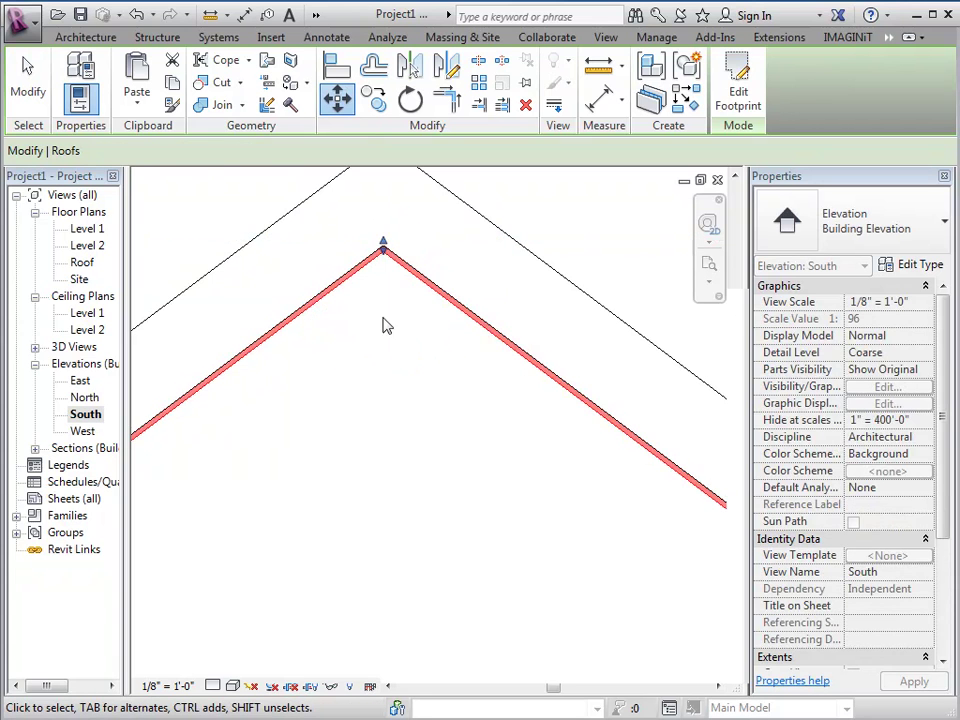
pyautogui.press('Escape')
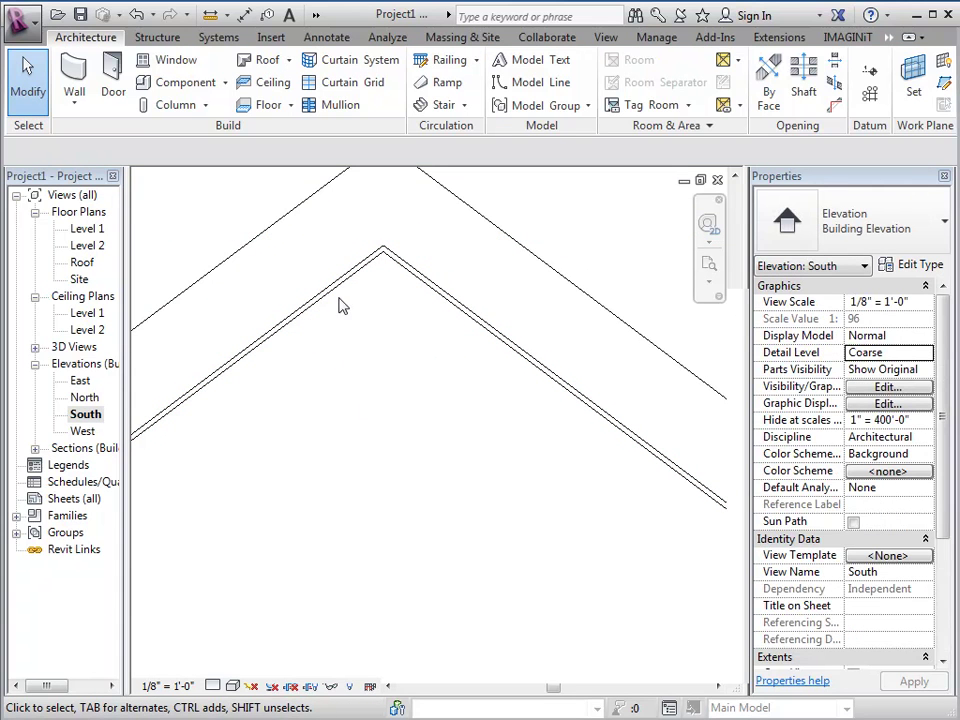
# - In the Roof plan, start a Vertical Opening on the hidden Soffit roof, reached with Tab
pyautogui.doubleClick(82, 262)
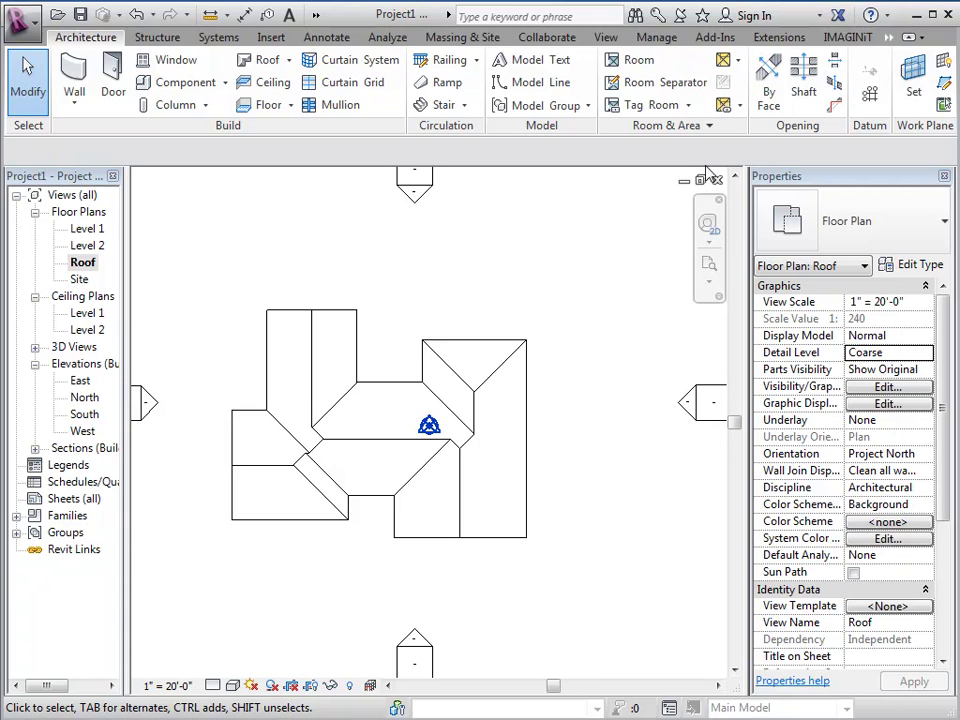
pyautogui.click(835, 86)
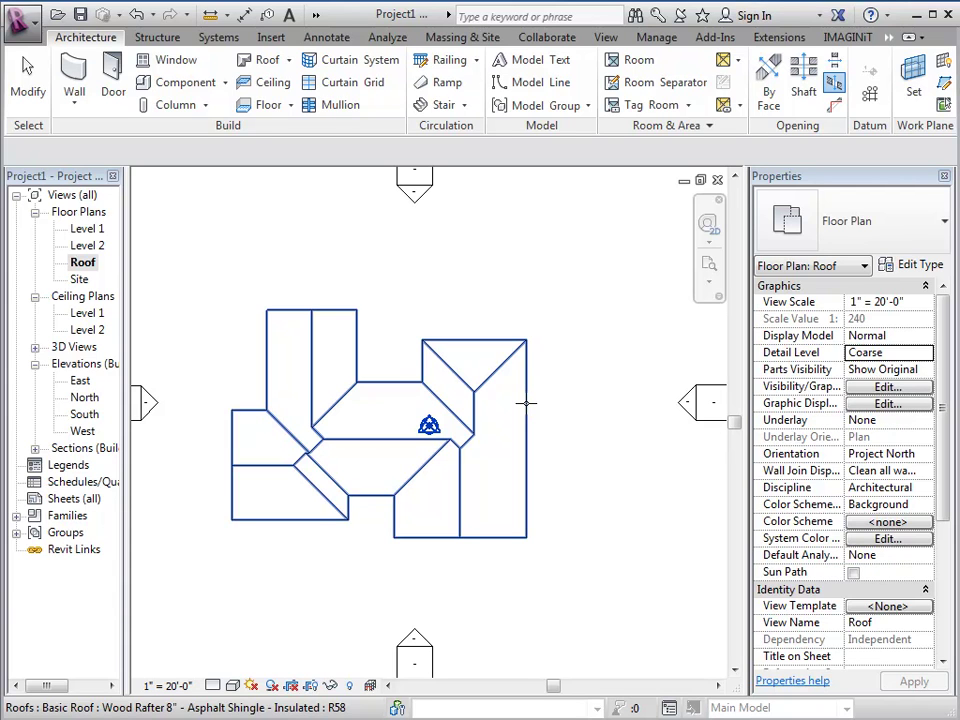
pyautogui.press('Tab')
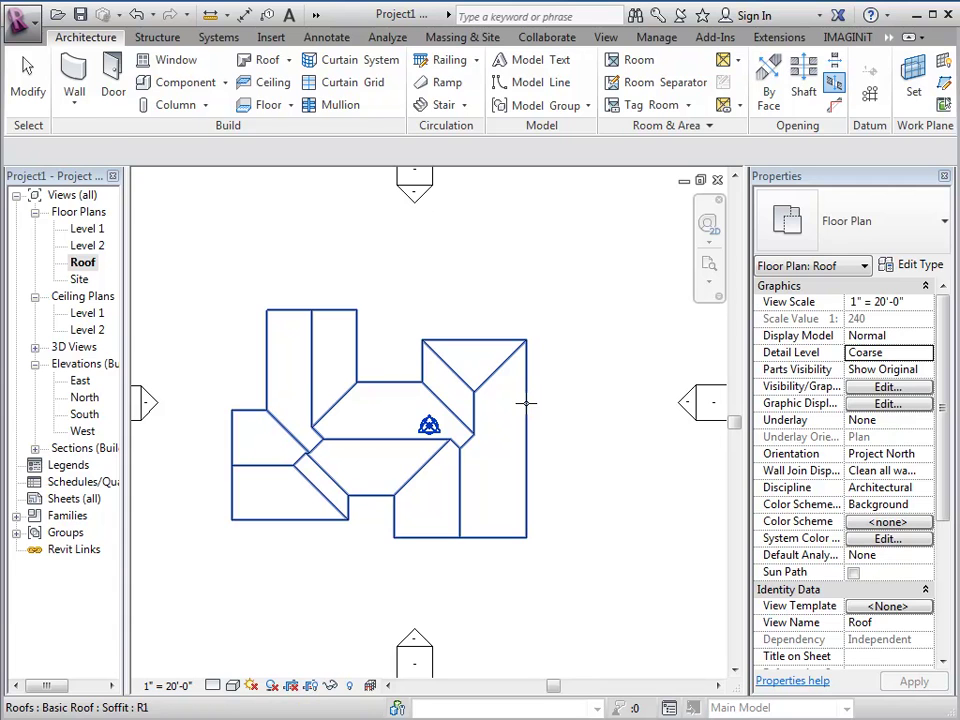
pyautogui.doubleClick(527, 403)
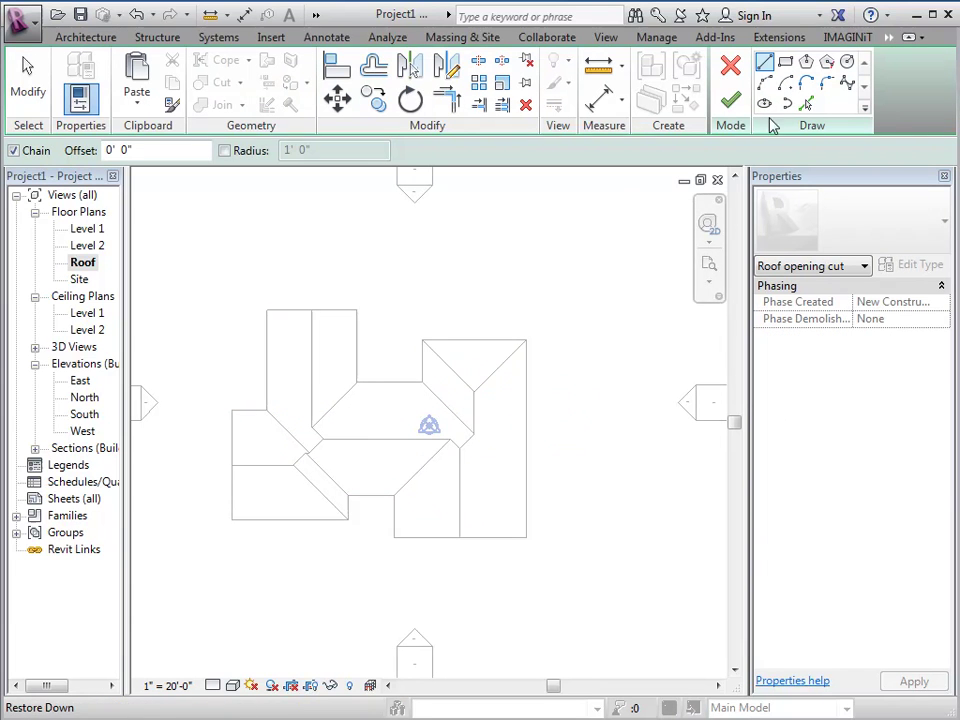
# - Switch the plan to Wireframe and pick the top, right and bottom wall edges as boundaries
pyautogui.click(232, 687)
pyautogui.click(255, 572)
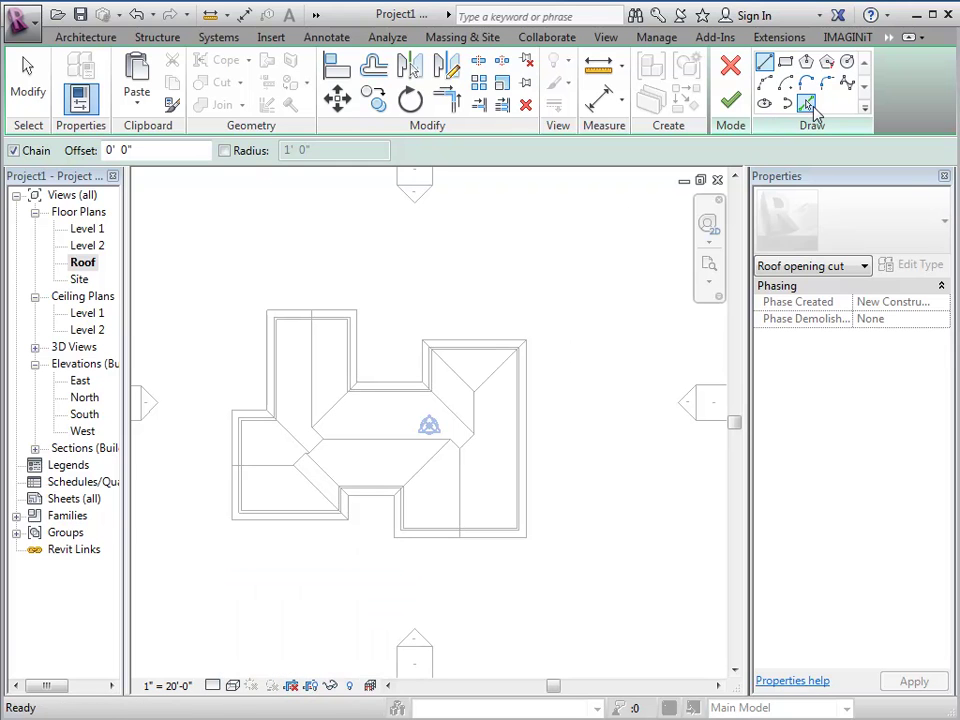
pyautogui.click(806, 104)
pyautogui.scroll(5, 450, 381)
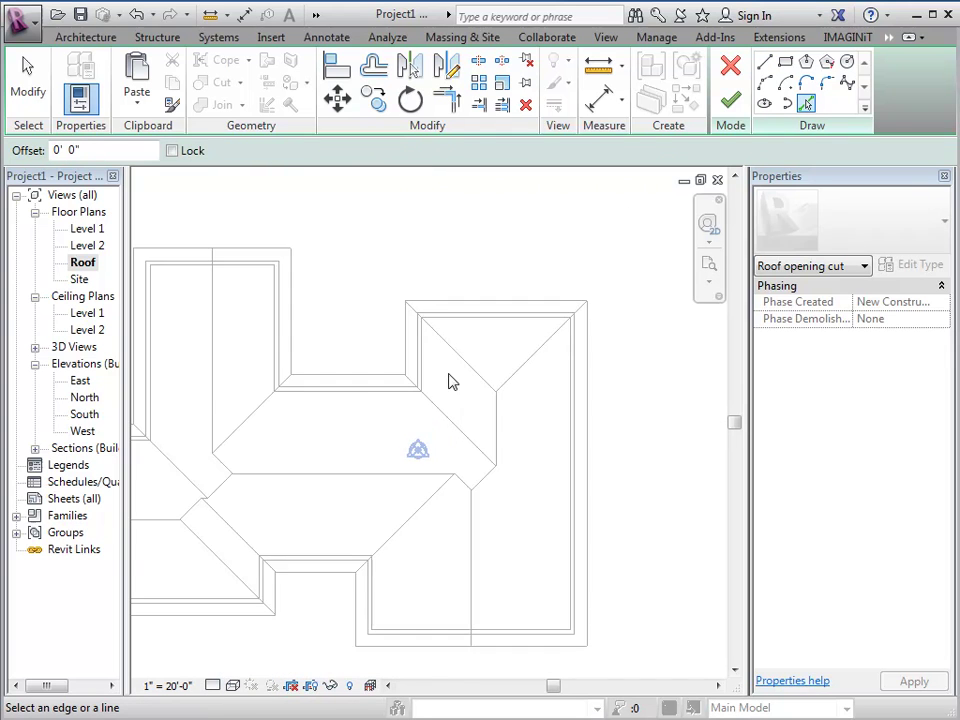
pyautogui.click(484, 304)
pyautogui.moveTo(620, 490); pyautogui.dragTo(476, 457, button='middle')
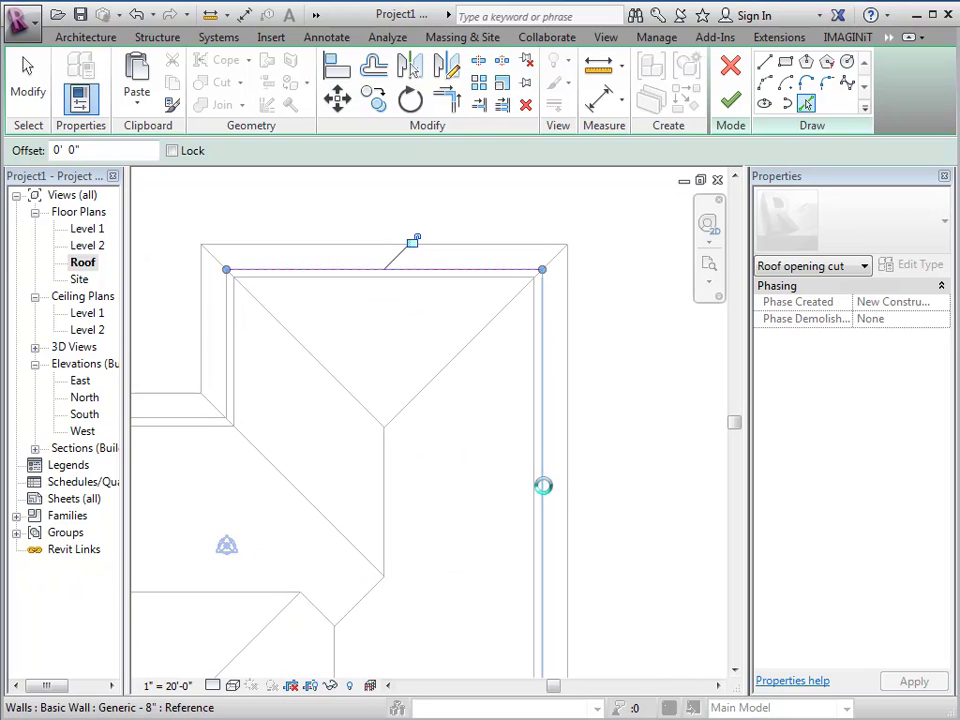
pyautogui.click(542, 484)
pyautogui.moveTo(463, 600); pyautogui.dragTo(467, 416, button='middle')
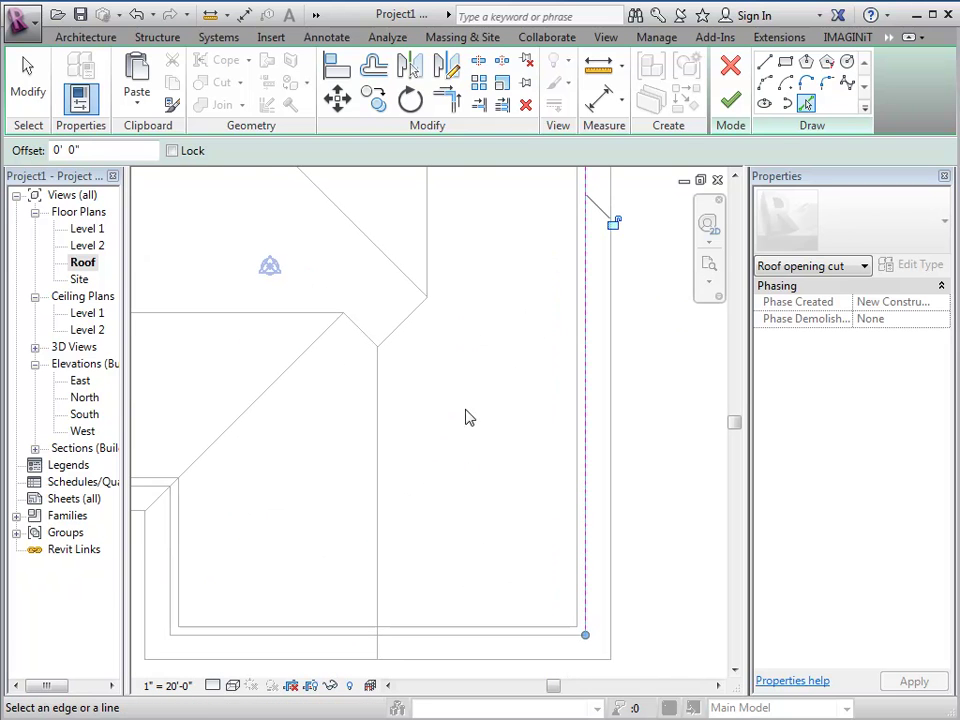
pyautogui.click(437, 639)
# - Pick the left wall and the recess wall edges as further opening boundary lines
pyautogui.click(174, 553)
pyautogui.moveTo(272, 568); pyautogui.dragTo(593, 513, button='middle')
pyautogui.click(380, 443)
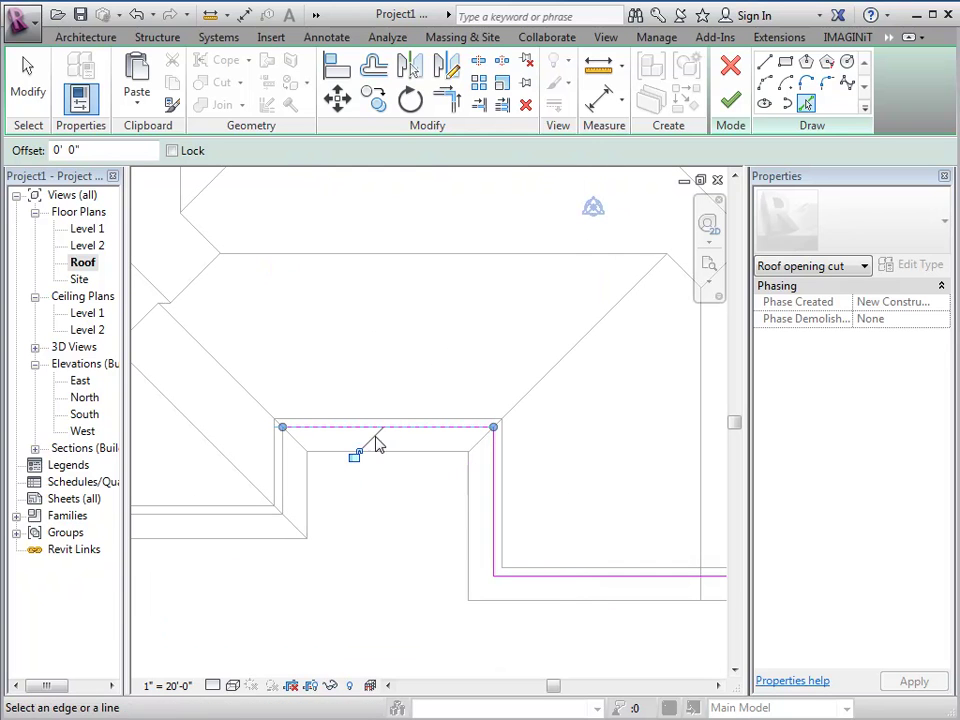
pyautogui.click(289, 482)
pyautogui.click(223, 514)
pyautogui.moveTo(268, 366)
pyautogui.mouseDown(button='middle')
pyautogui.moveTo(394, 392)
pyautogui.moveTo(623, 470)
pyautogui.mouseUp(button='middle')
pyautogui.click(294, 441)
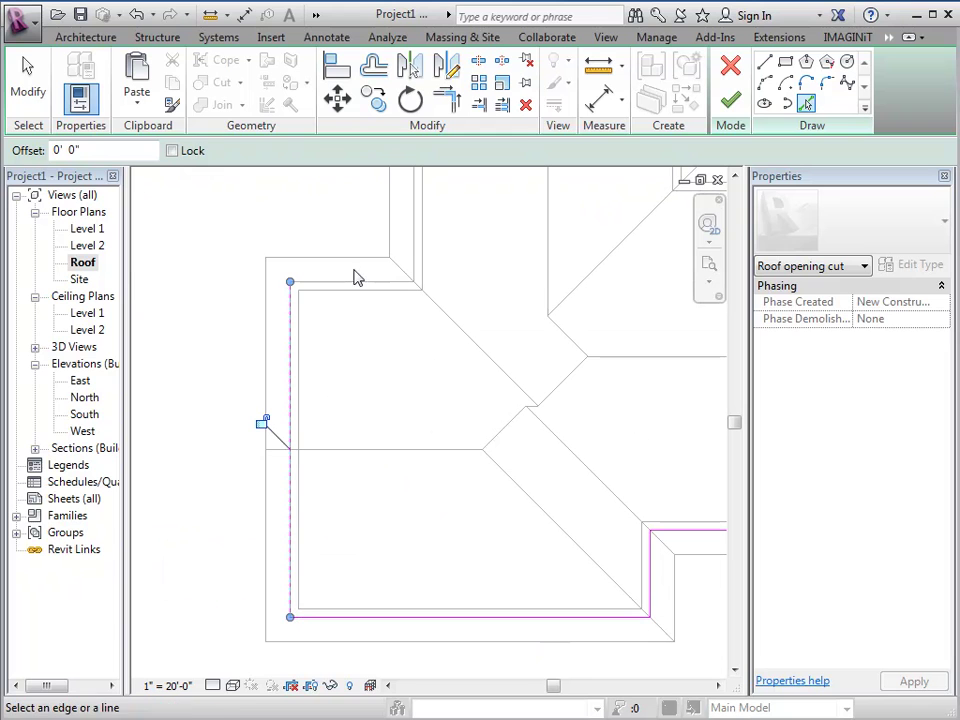
pyautogui.click(352, 291)
# - Pick the remaining top, right and bottom wall edges to close the opening outline
pyautogui.moveTo(436, 343); pyautogui.dragTo(489, 519, button='middle')
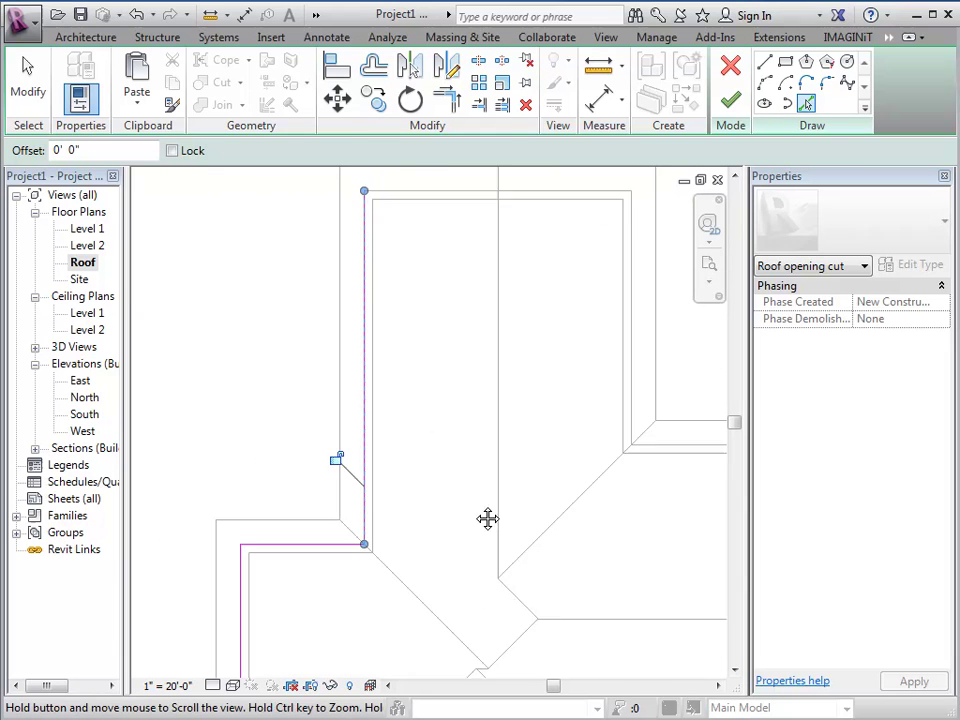
pyautogui.click(520, 334)
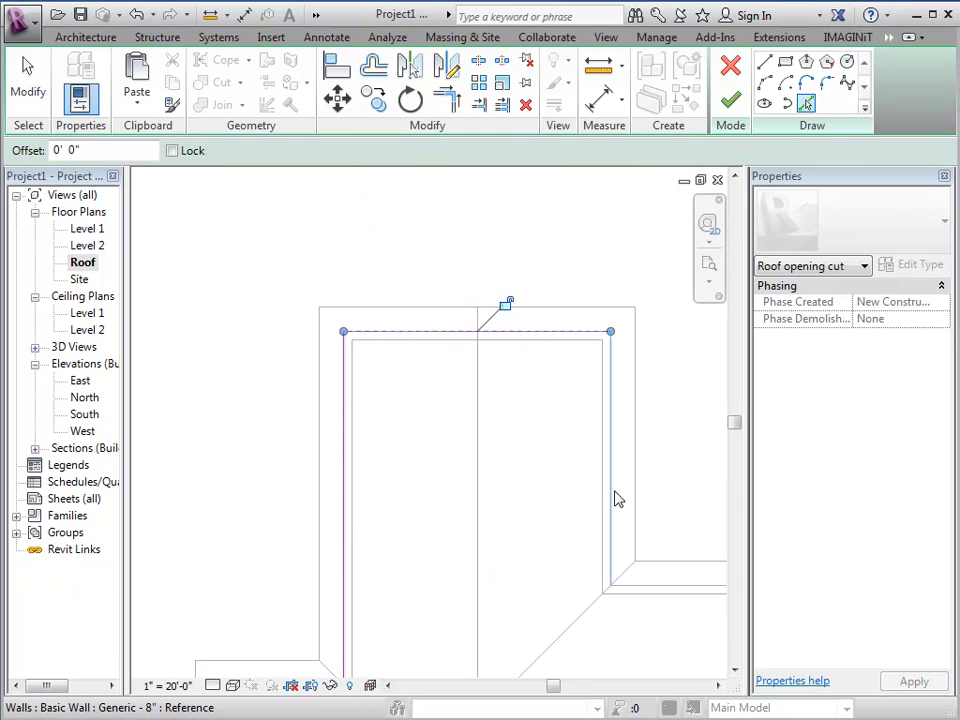
pyautogui.click(613, 520)
pyautogui.moveTo(610, 643); pyautogui.dragTo(268, 534, button='middle')
pyautogui.click(439, 505)
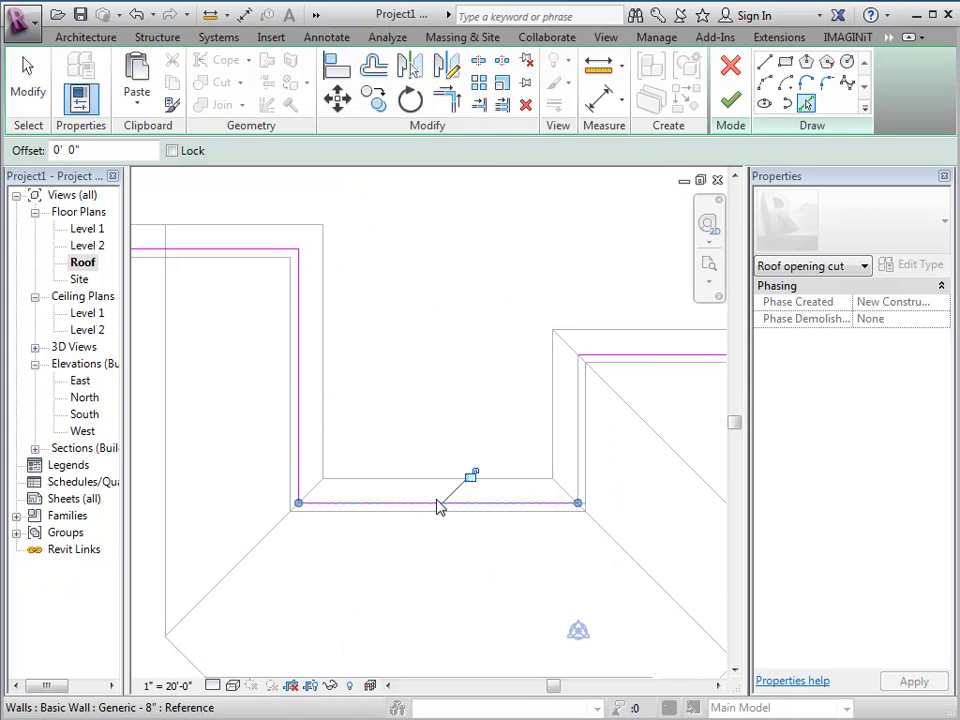
pyautogui.click(575, 455)
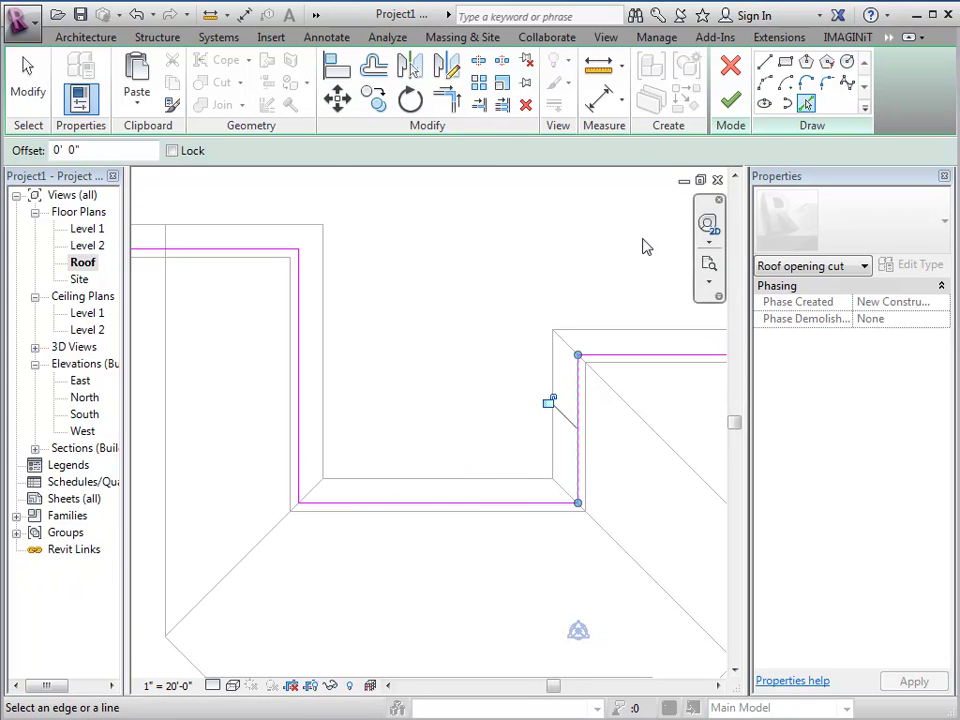
pyautogui.scroll(-3, 473, 452)
pyautogui.scroll(-2, 473, 452)
pyautogui.moveTo(504, 568); pyautogui.dragTo(495, 485, button='middle')
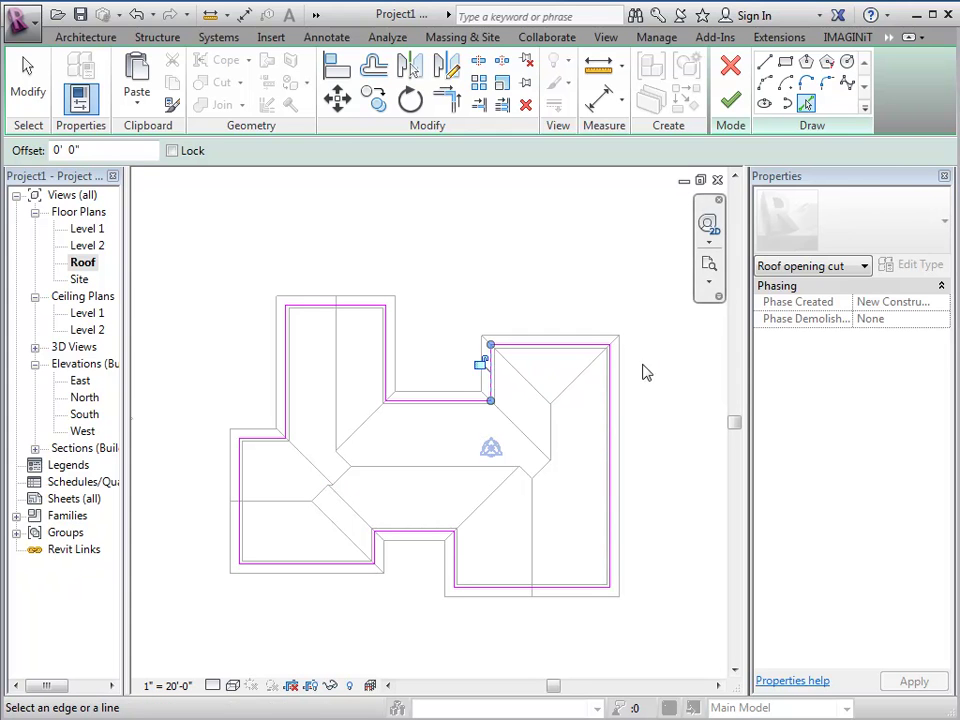
# - Finish the opening sketch and switch to the default 3D view
pyautogui.click(731, 103)
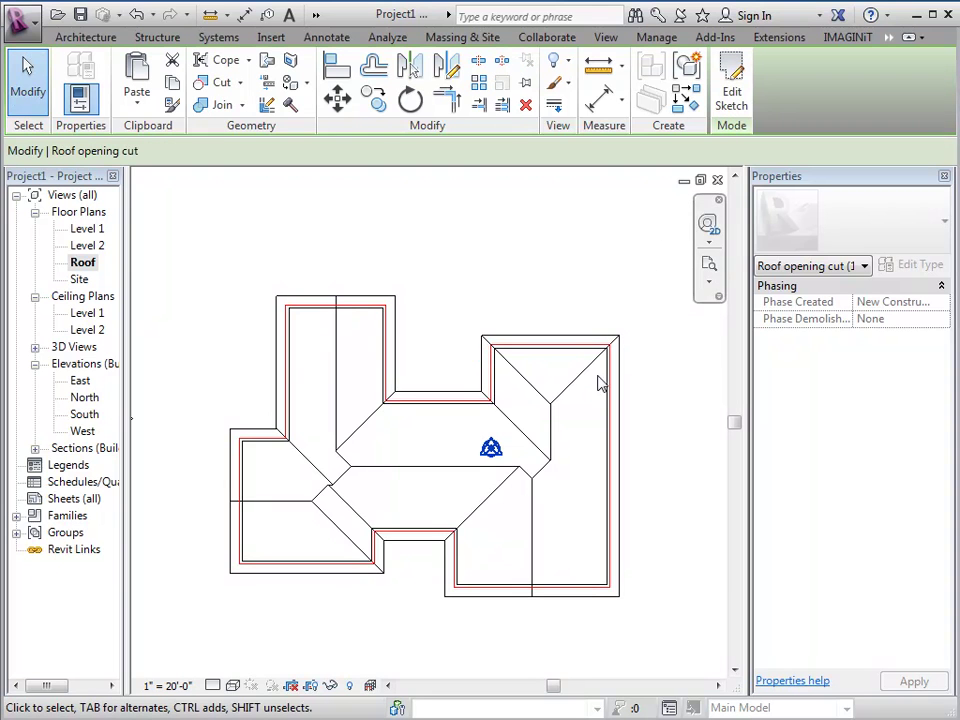
pyautogui.click(315, 14)
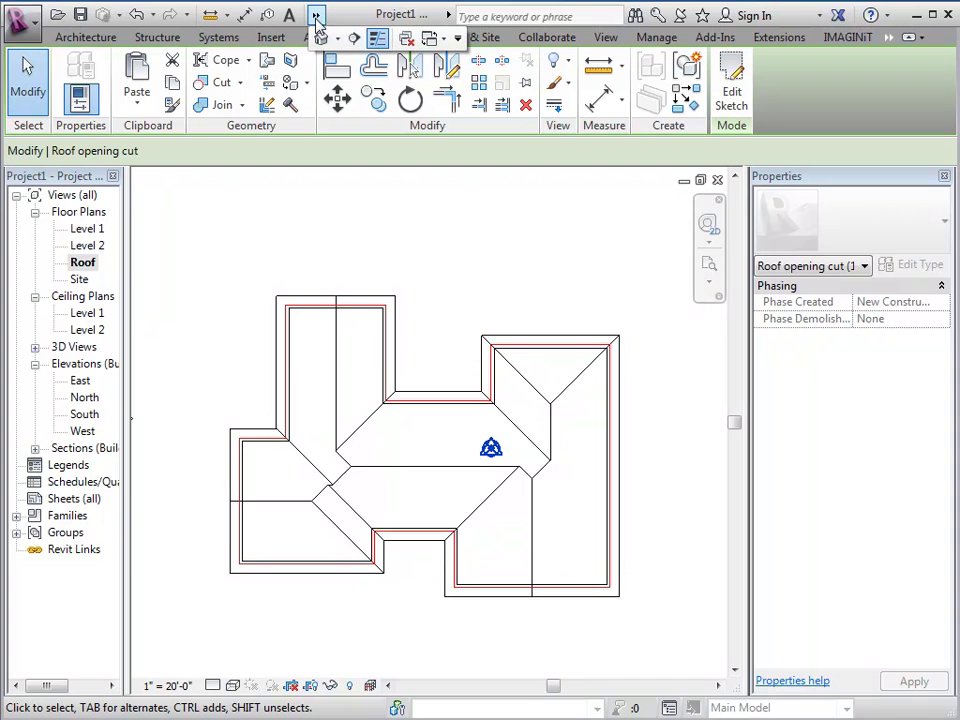
pyautogui.click(320, 38)
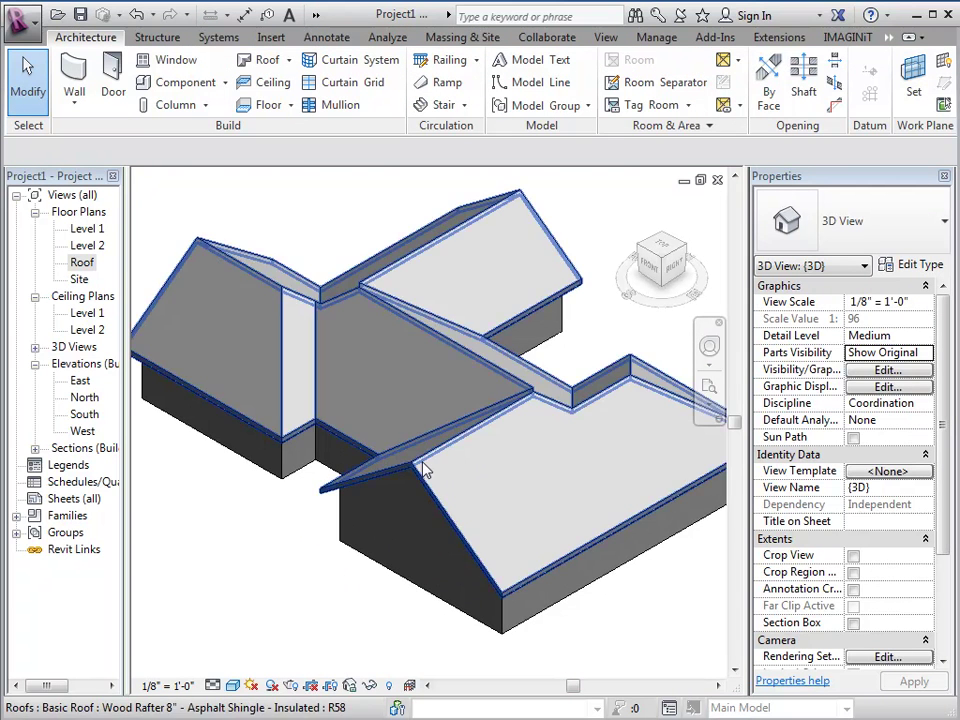
# - Zoom and orbit under the eaves to inspect the thin soffit strip below the main roof
pyautogui.scroll(3, 352, 548)
pyautogui.scroll(1, 352, 548)
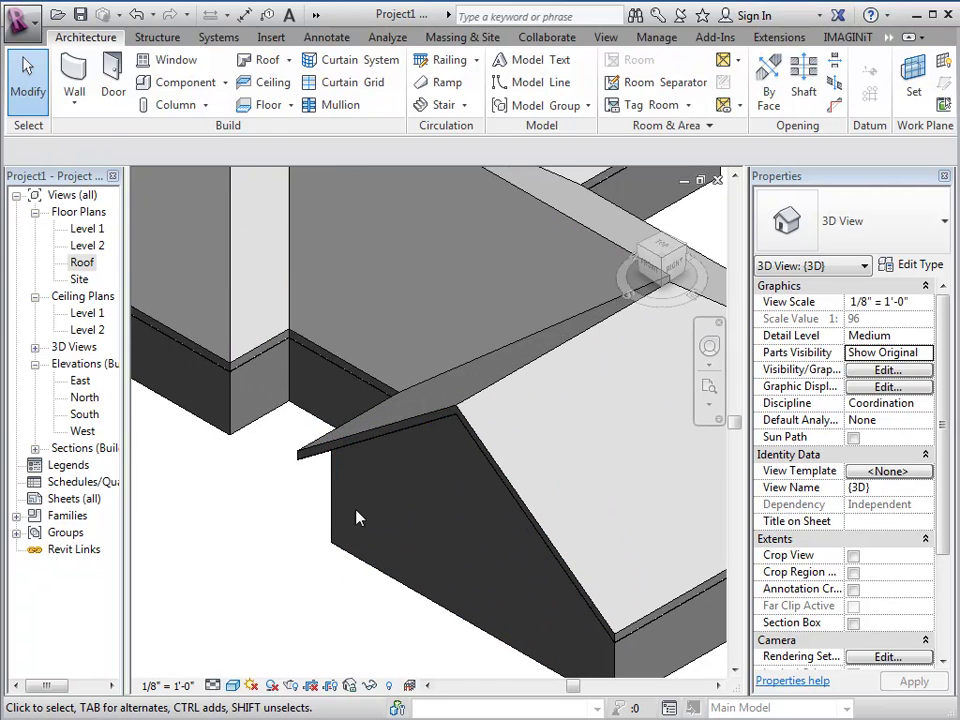
pyautogui.click(395, 445)
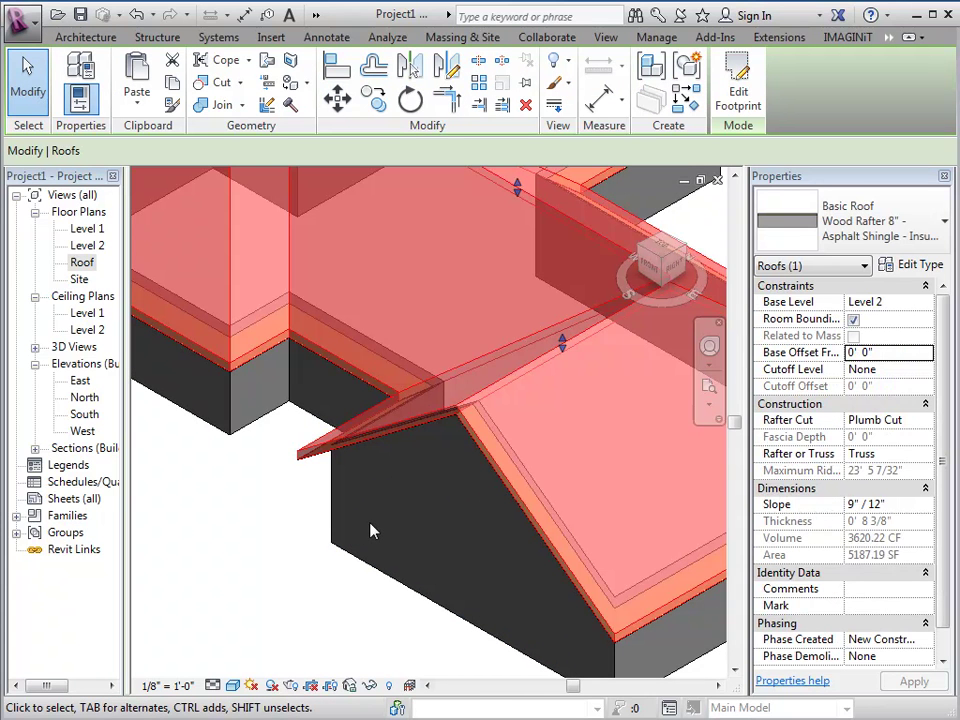
pyautogui.keyDown('shift'); pyautogui.moveTo(370, 531); pyautogui.dragTo(345, 446, button='middle'); pyautogui.keyUp('shift')
pyautogui.click(296, 531)
pyautogui.scroll(4, 300, 349)
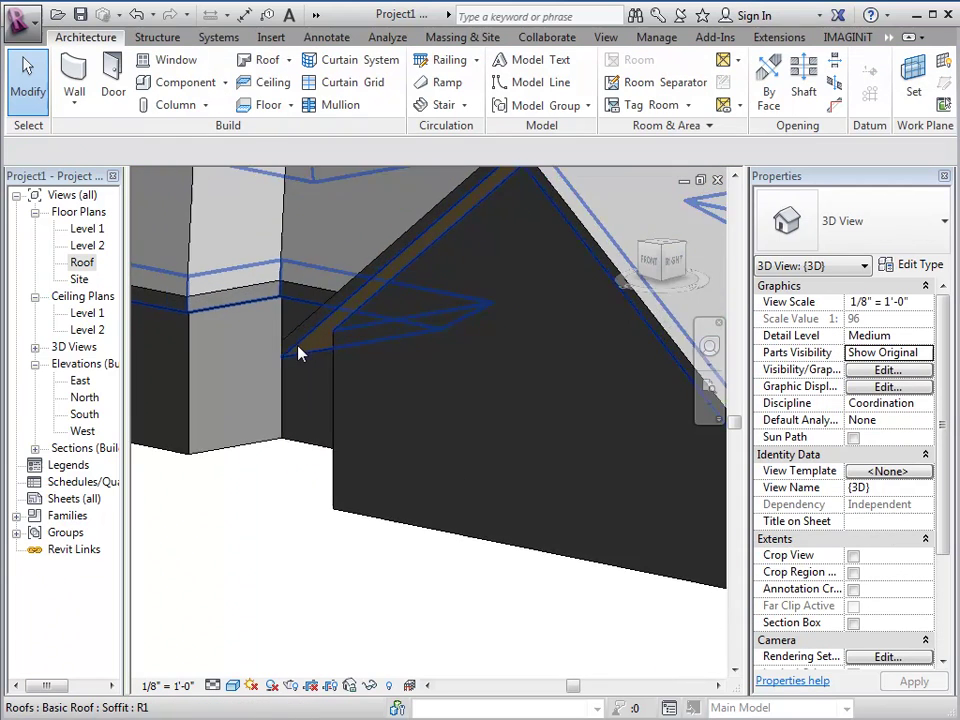